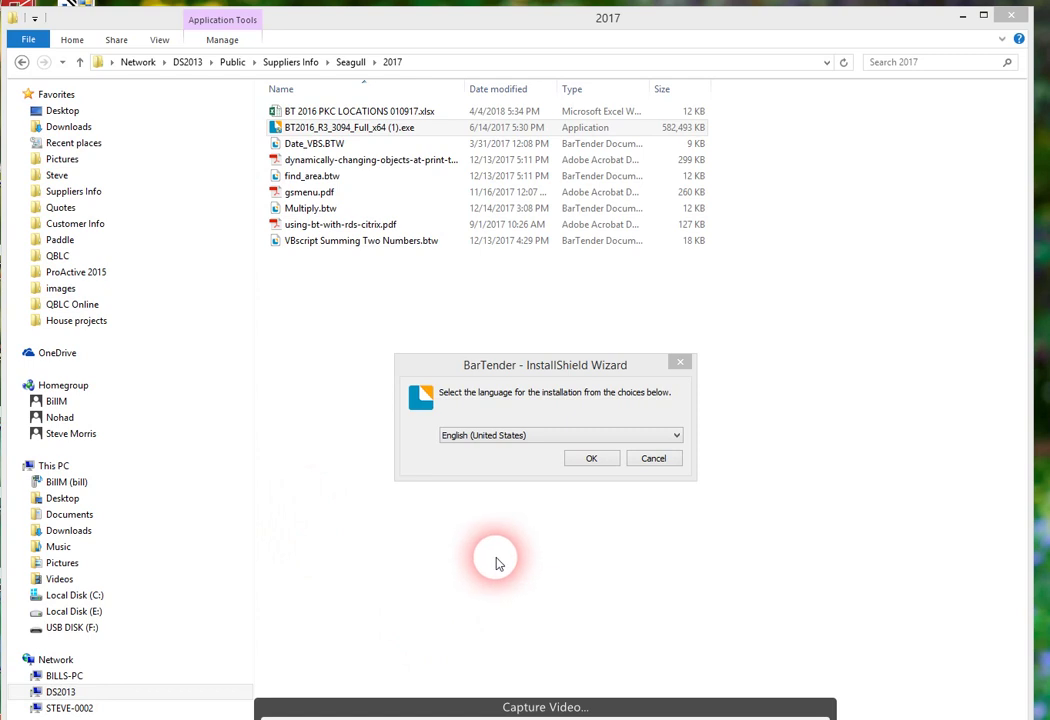
Keep English (United States) as the installation language and confirm
{"action": "left_click", "coordinate": [591, 459]}
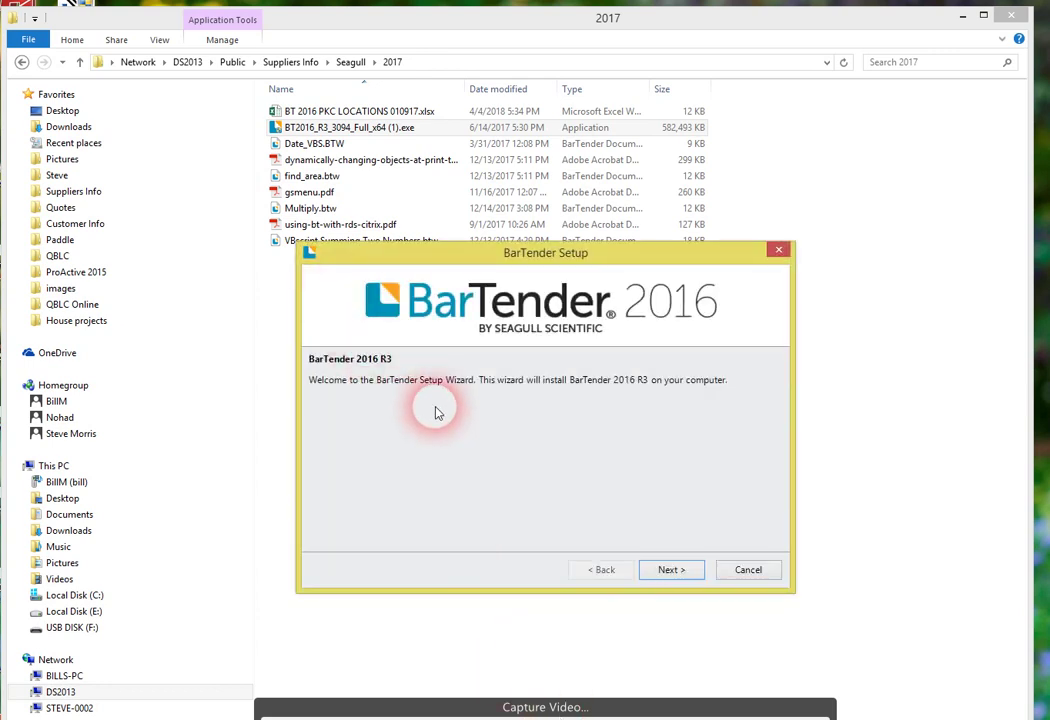
Move past the welcome page and accept the license agreement terms
{"action": "left_click", "coordinate": [686, 573]}
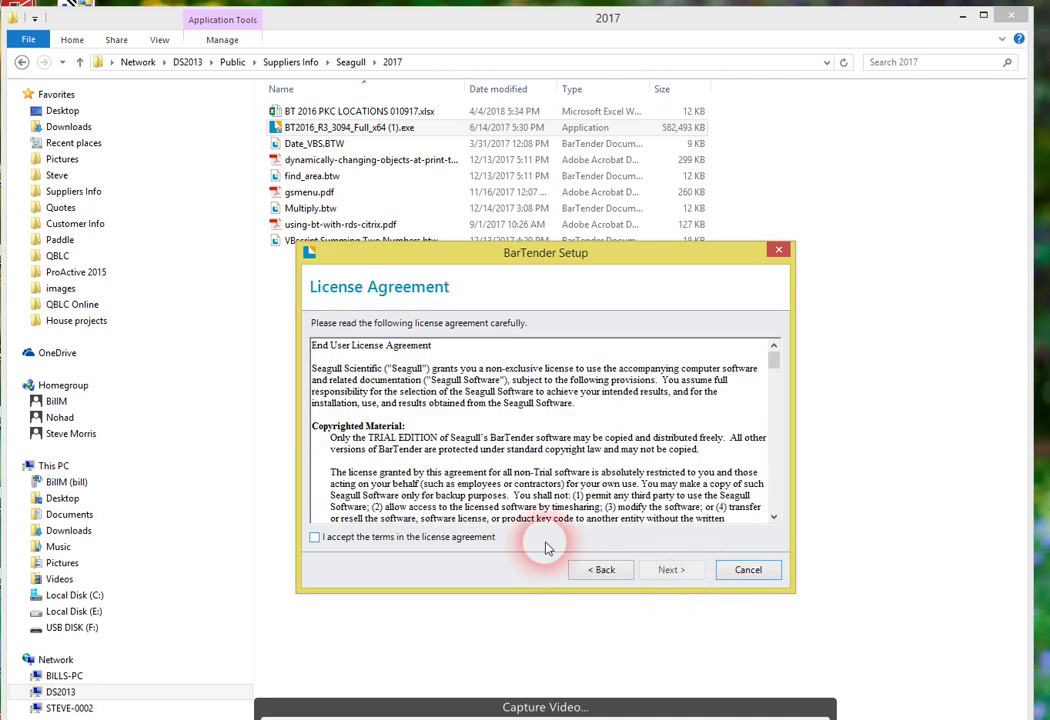
{"action": "left_click", "coordinate": [315, 537]}
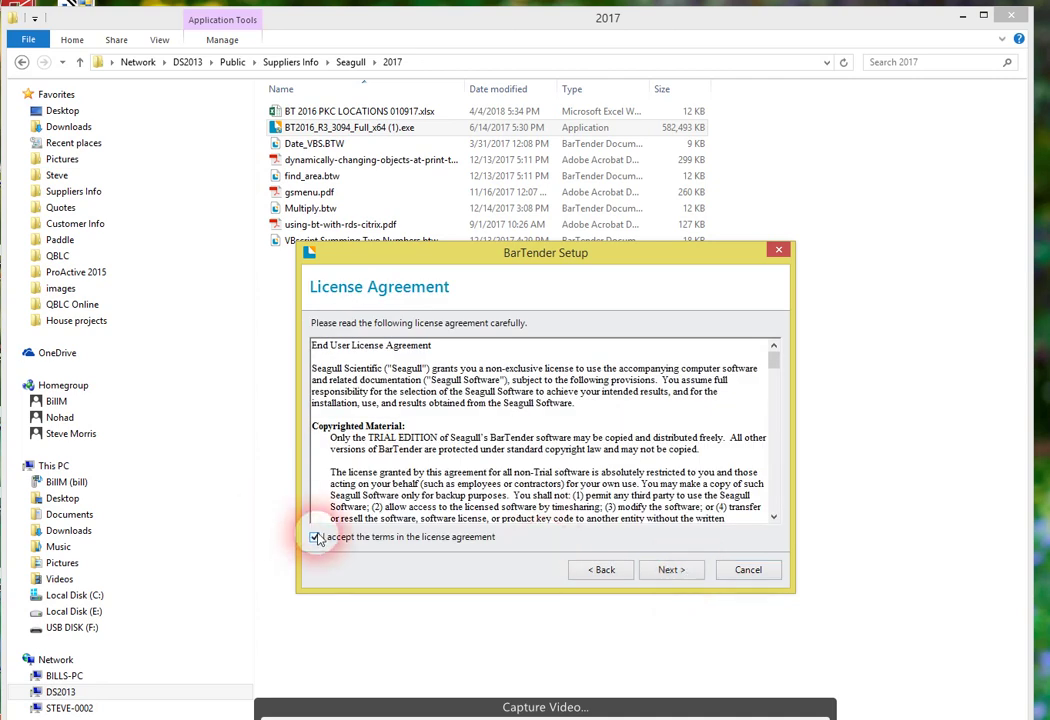
{"action": "left_click", "coordinate": [667, 572]}
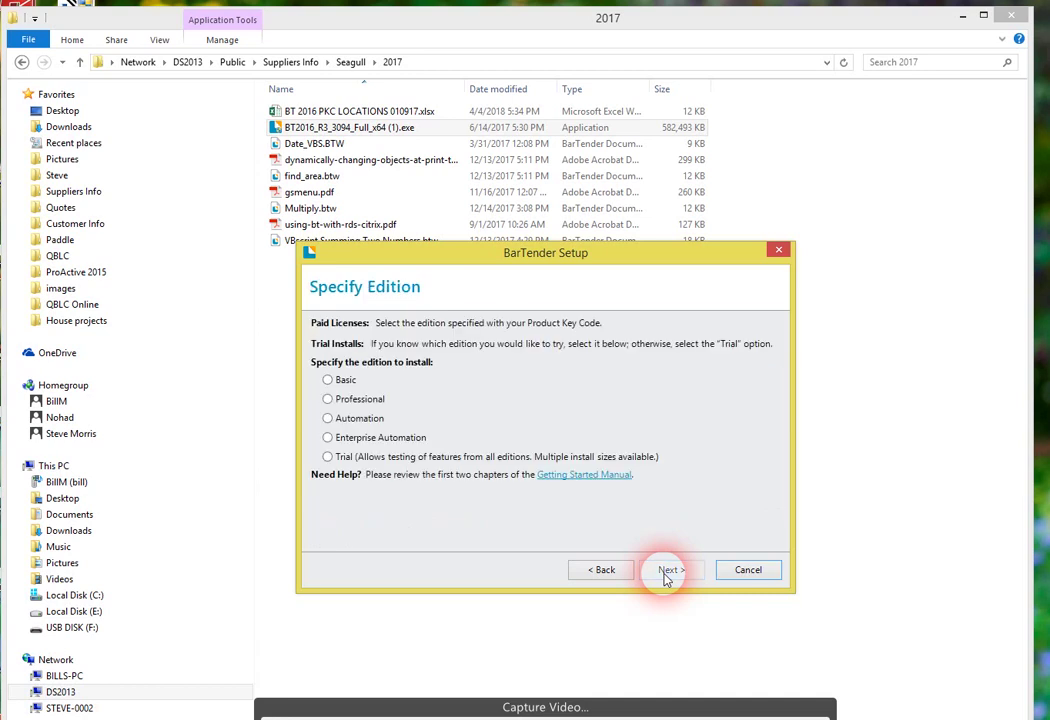
Choose the Automation edition of BarTender 2016 R3
{"action": "left_click", "coordinate": [345, 421]}
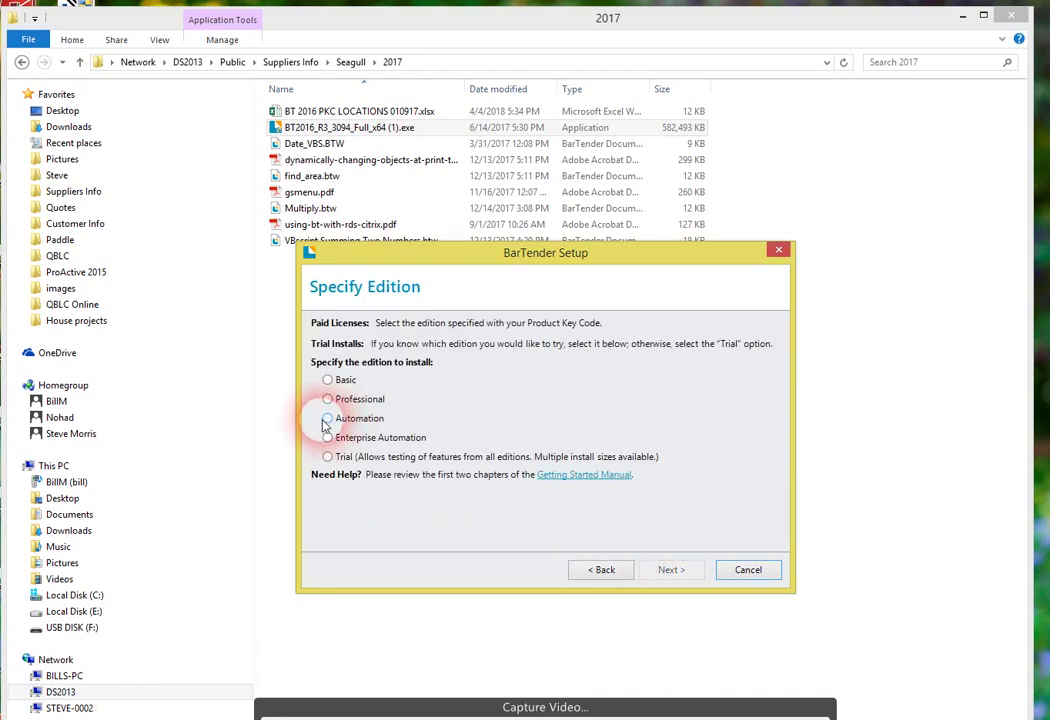
{"action": "left_click", "coordinate": [328, 419]}
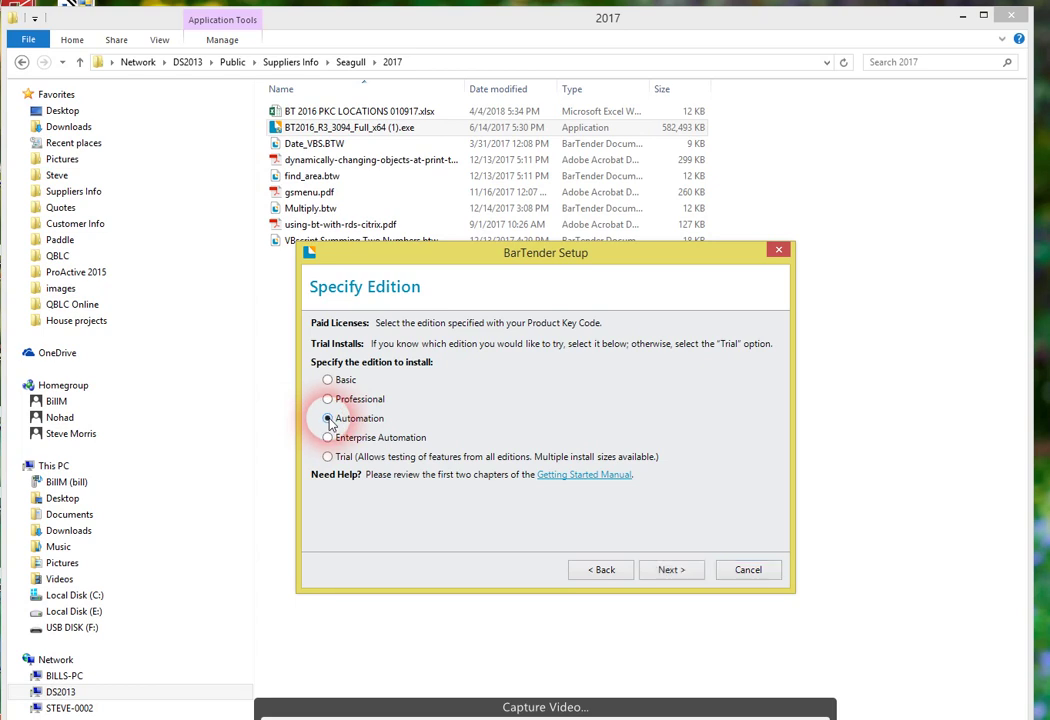
{"action": "left_click", "coordinate": [670, 570]}
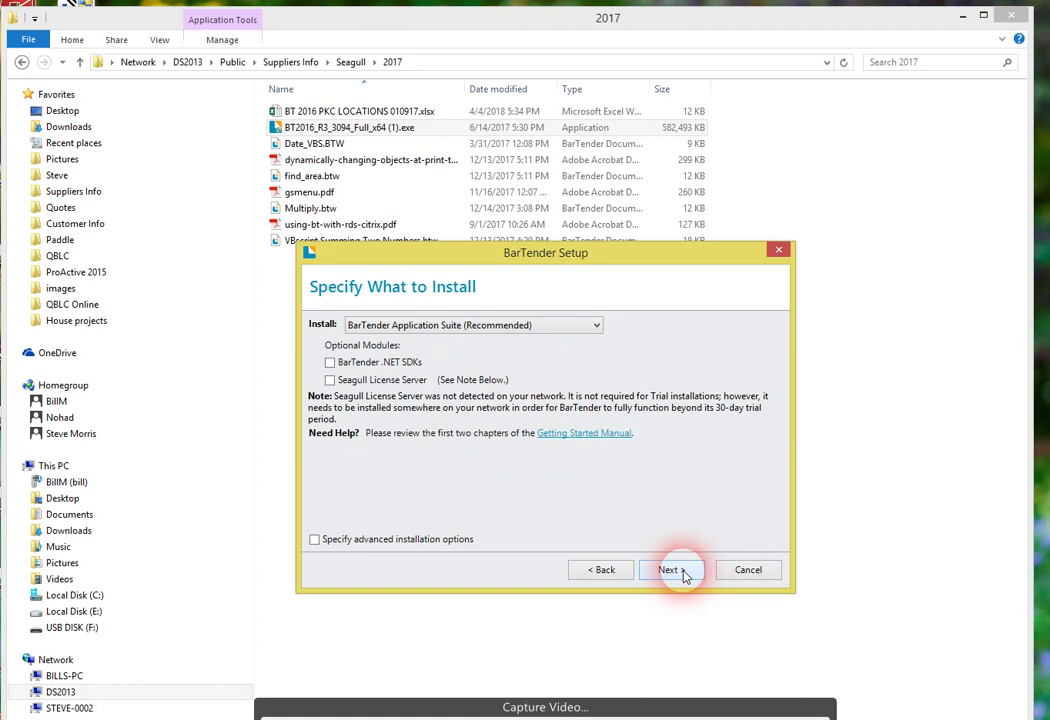
Add the .NET SDKs and Seagull License Server modules, and request advanced installation options
{"action": "left_click", "coordinate": [330, 362]}
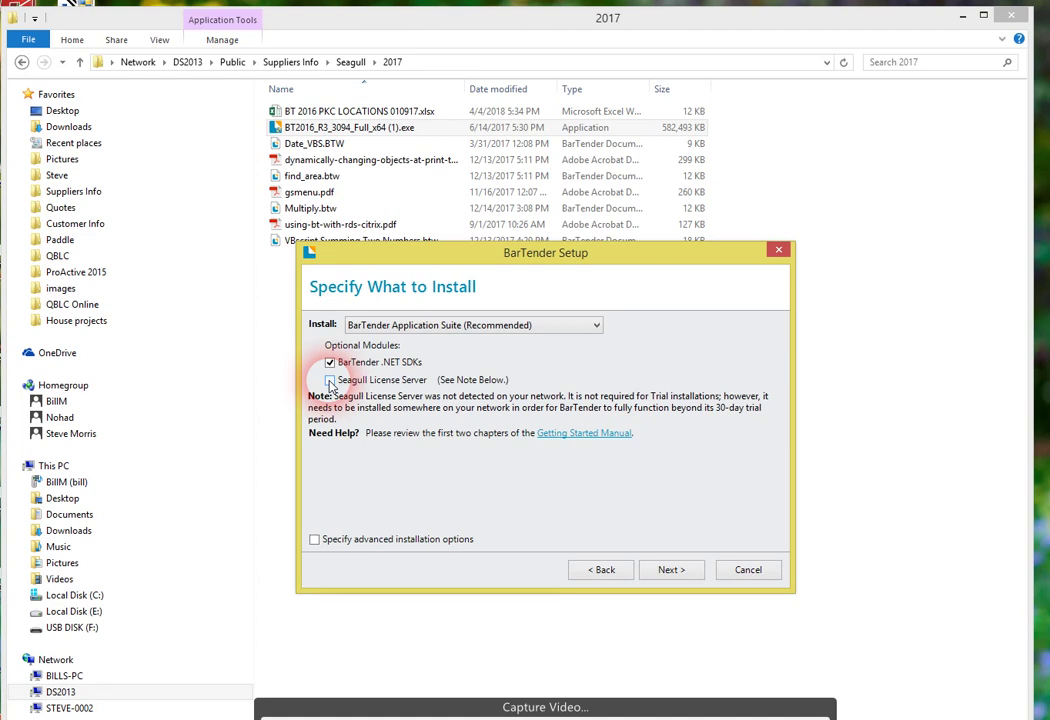
{"action": "left_click", "coordinate": [331, 382]}
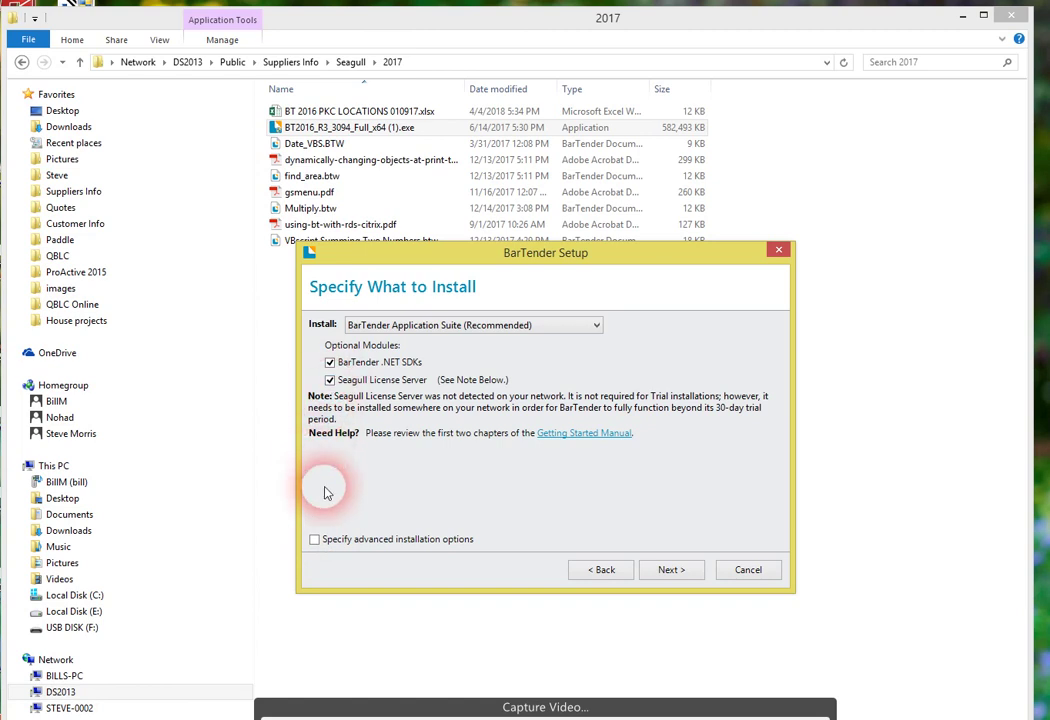
{"action": "left_click", "coordinate": [315, 540]}
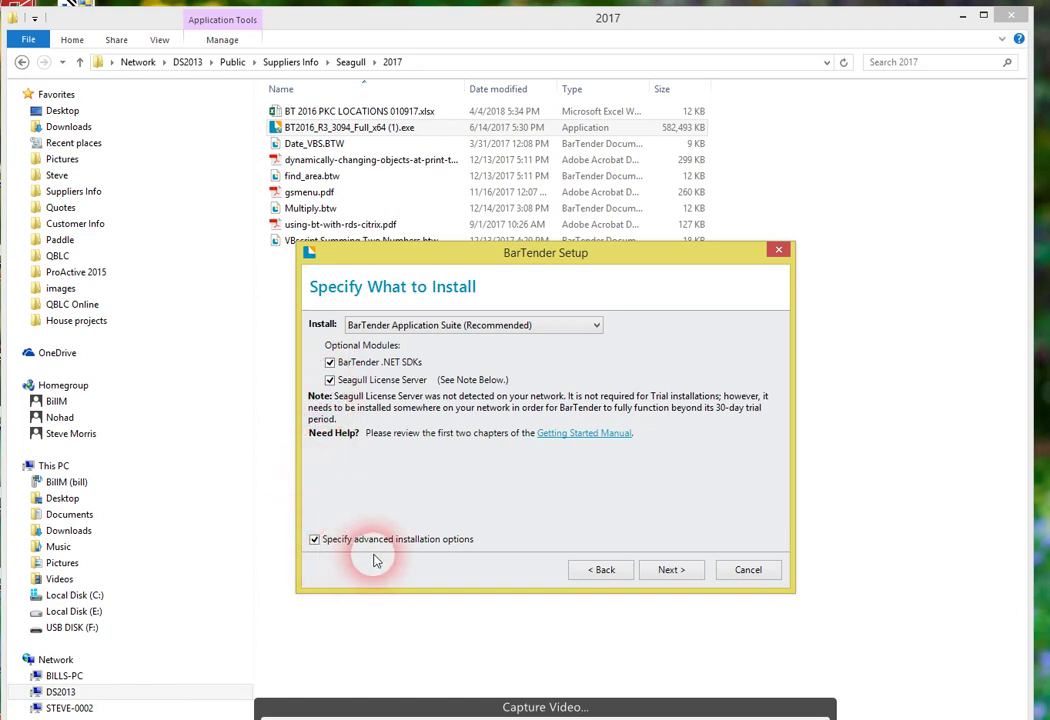
{"action": "left_click", "coordinate": [684, 572]}
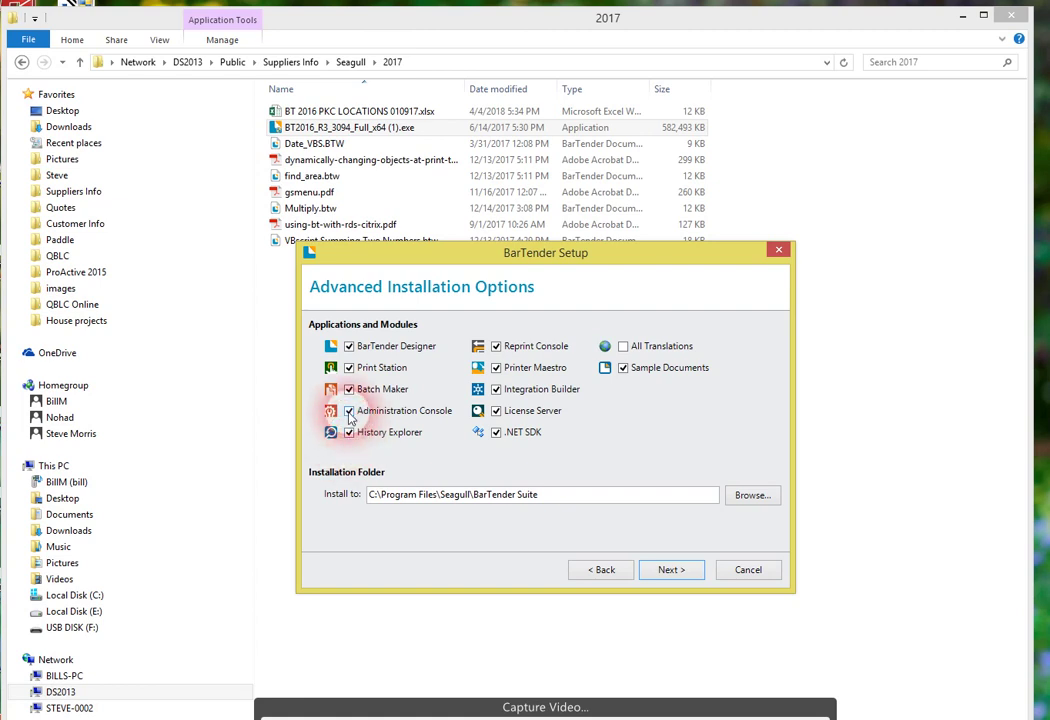
Drop Administration Console, Printer Maestro, Sample Documents, Print Station and Batch Maker, then start installing
{"action": "left_click", "coordinate": [349, 411]}
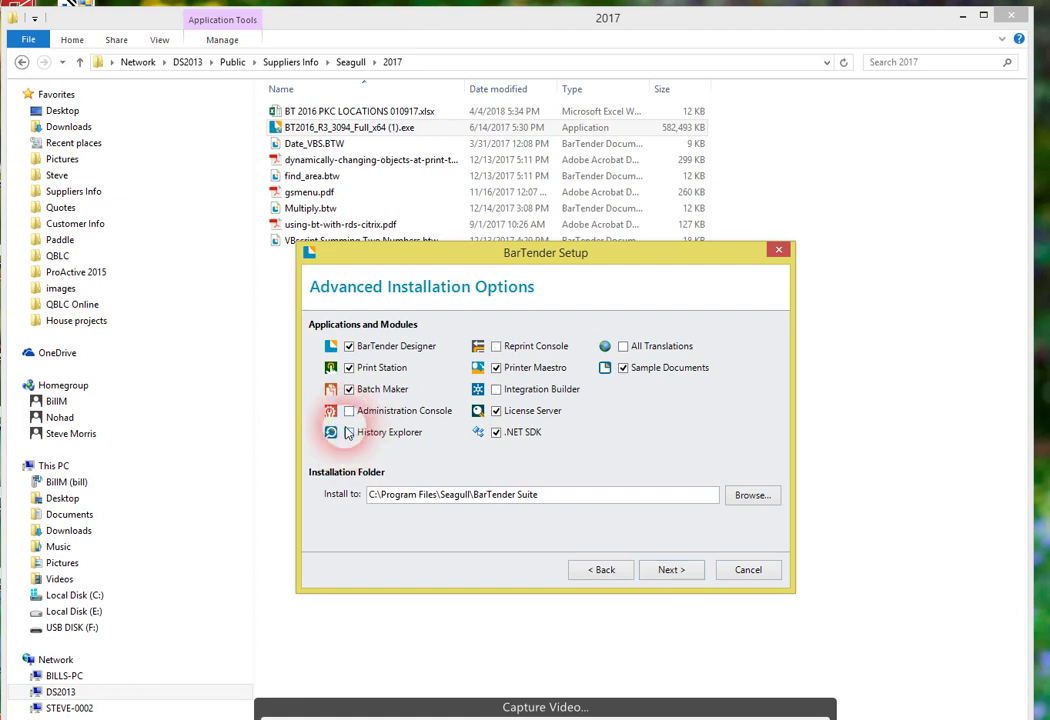
{"action": "left_click", "coordinate": [497, 368]}
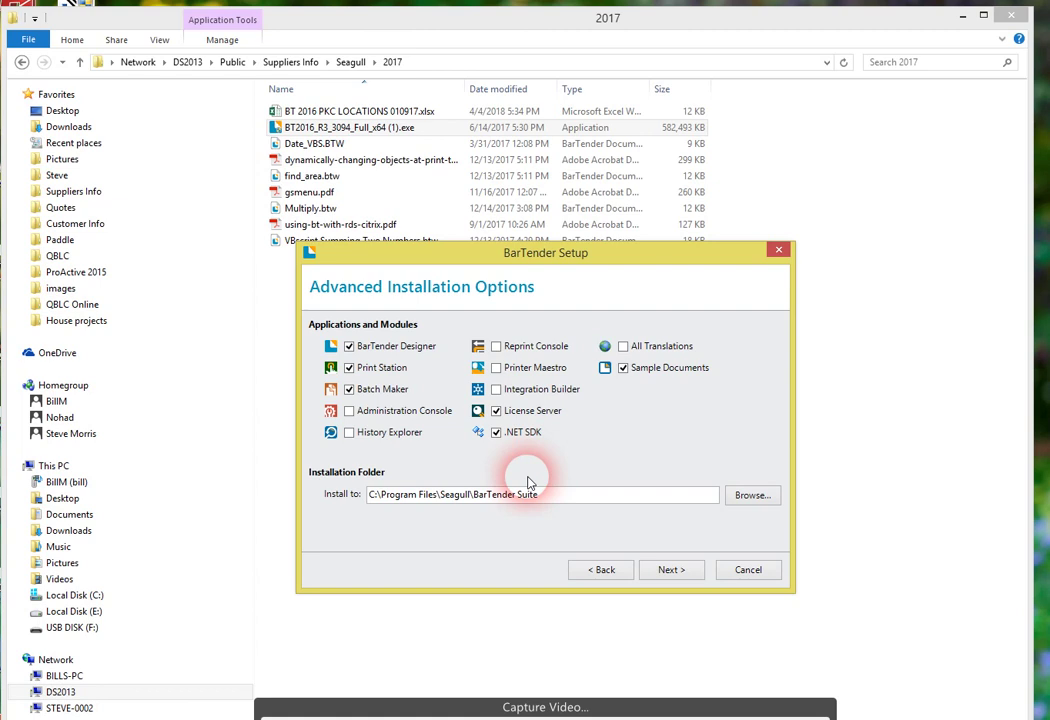
{"action": "left_click", "coordinate": [623, 368]}
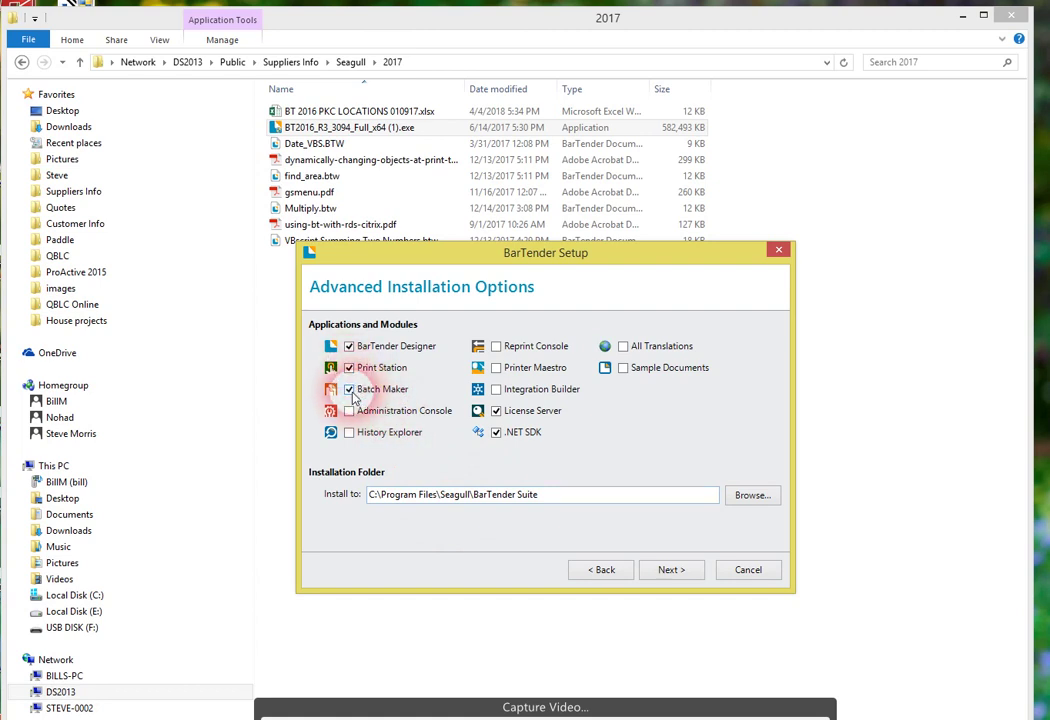
{"action": "left_click", "coordinate": [349, 369]}
{"action": "left_click", "coordinate": [349, 390]}
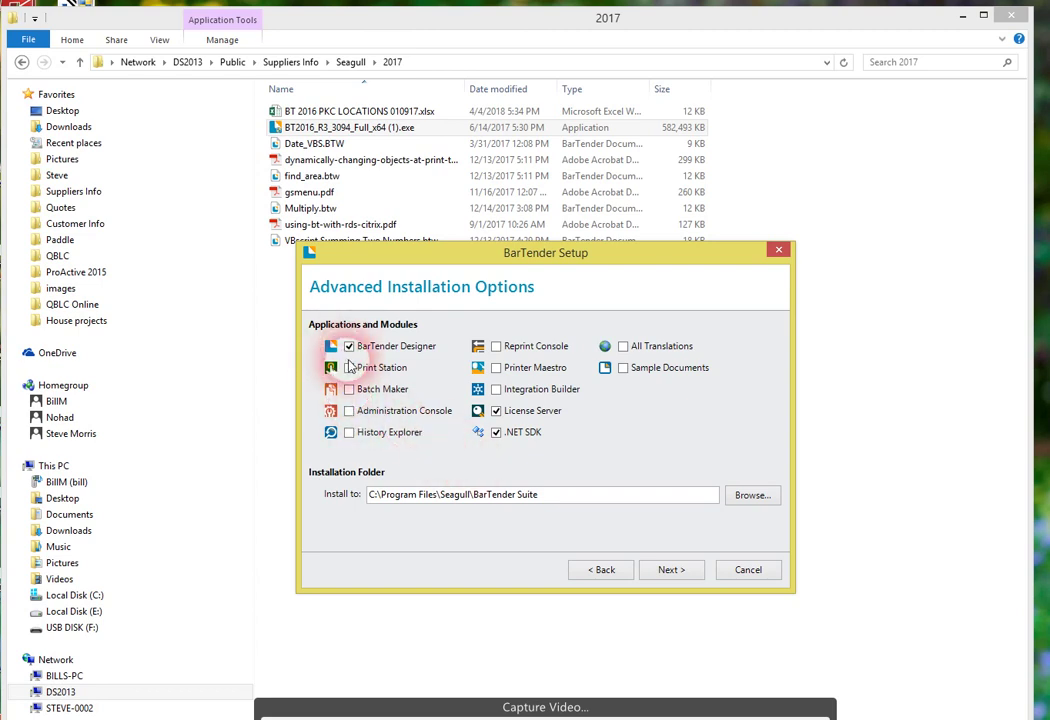
{"action": "left_click", "coordinate": [495, 432]}
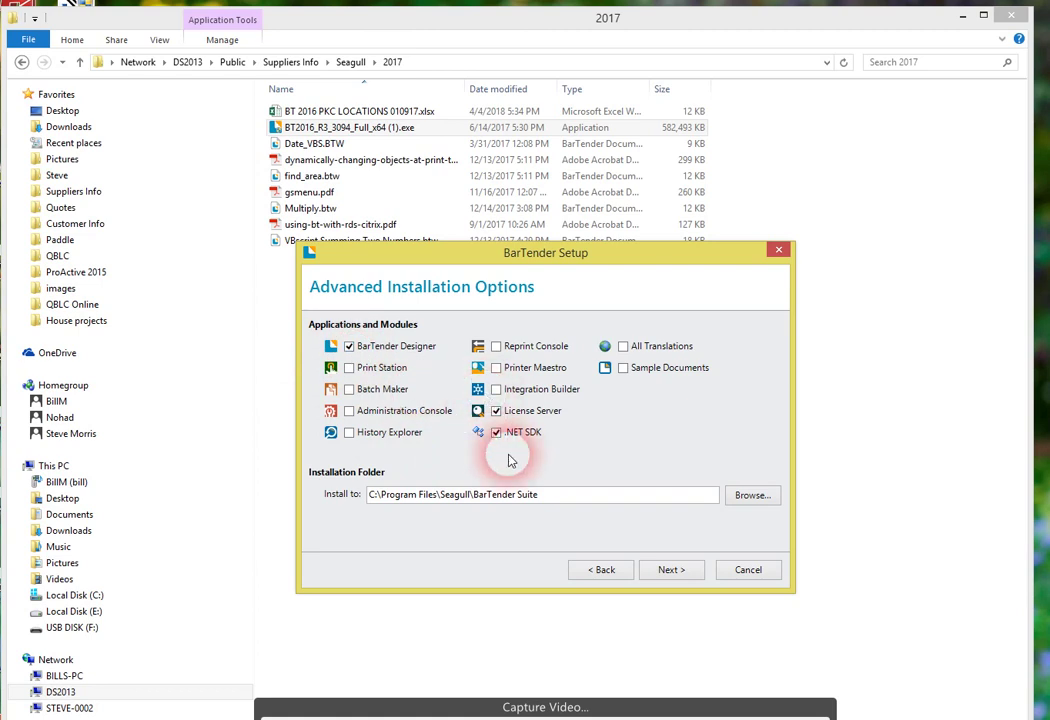
{"action": "left_click", "coordinate": [676, 572]}
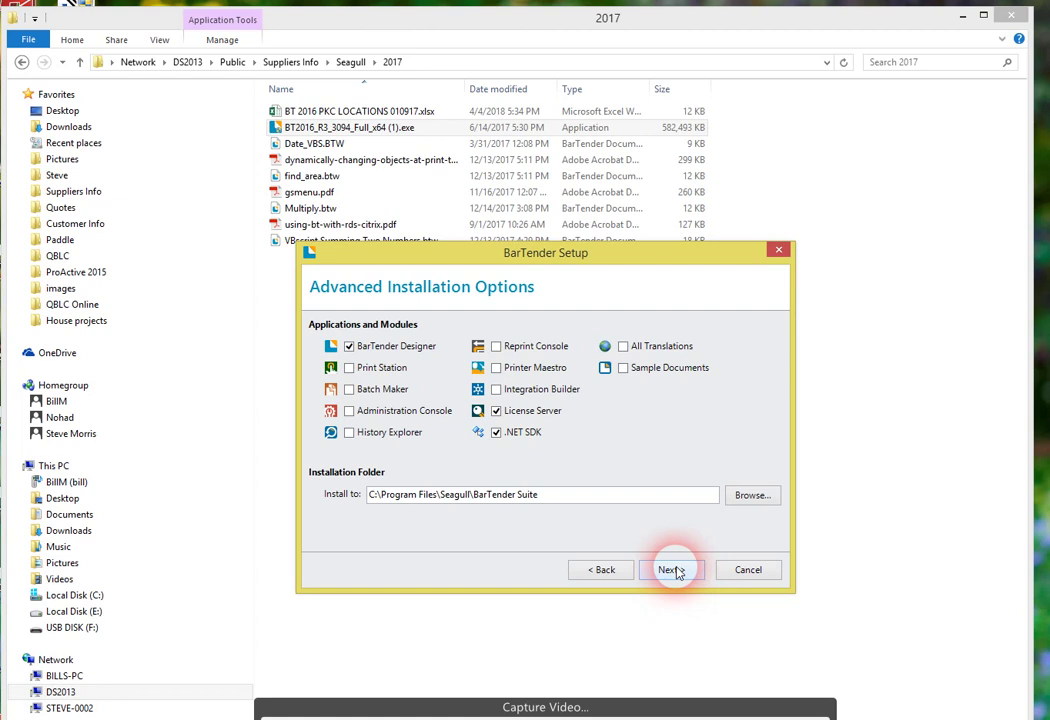
{"action": "left_click", "coordinate": [674, 570]}
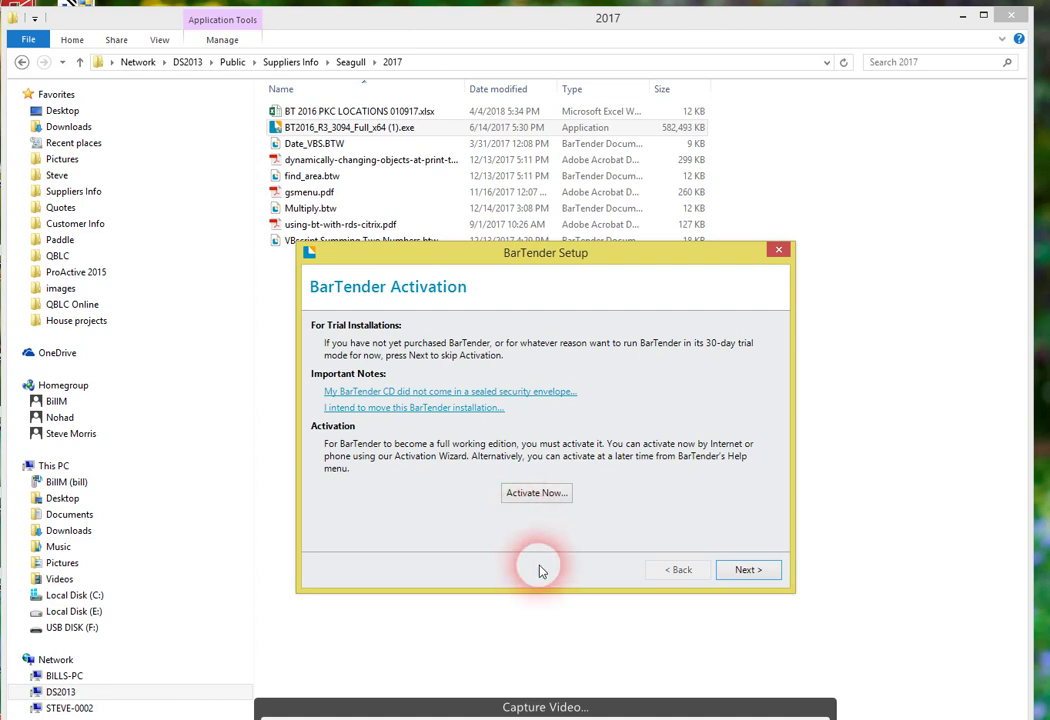
Skip the activation and online registration pages to reach Installation Complete
{"action": "left_click", "coordinate": [749, 571]}
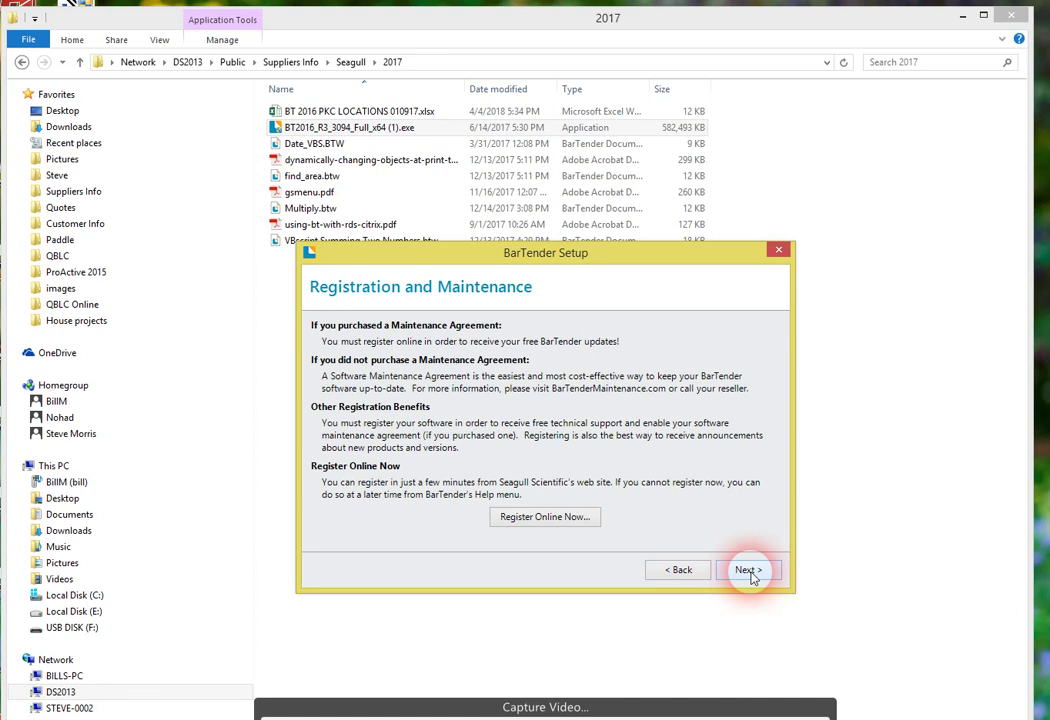
{"action": "left_click", "coordinate": [749, 571]}
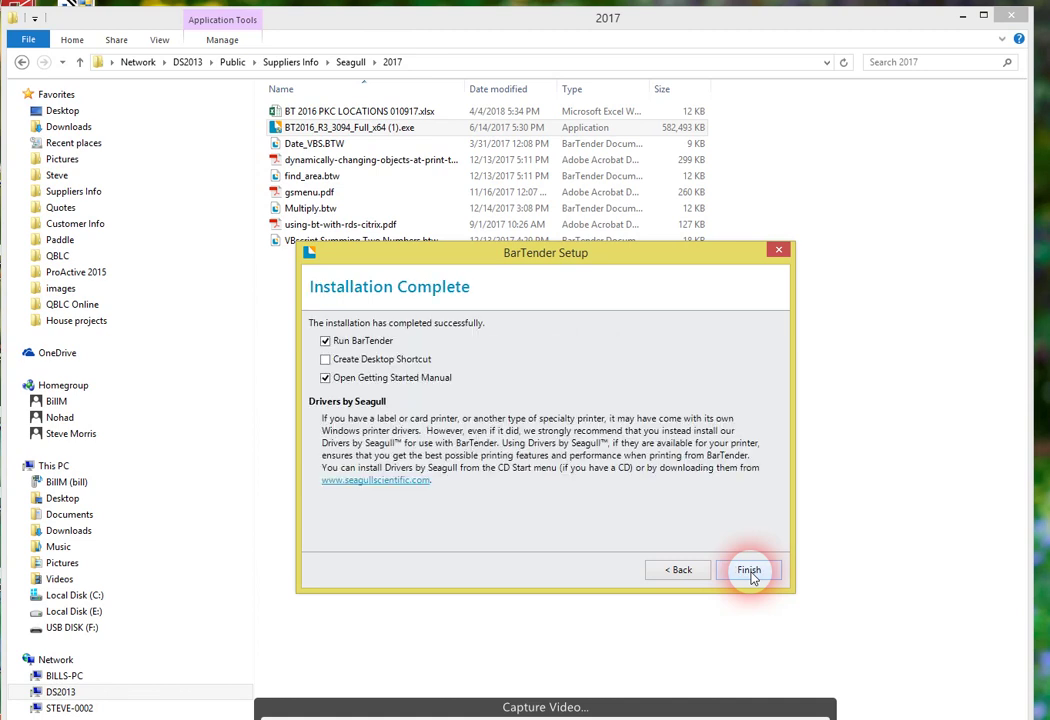
Uncheck Open Getting Started Manual and finish setup to launch BarTender
{"action": "left_click", "coordinate": [324, 379]}
{"action": "left_click", "coordinate": [763, 574]}
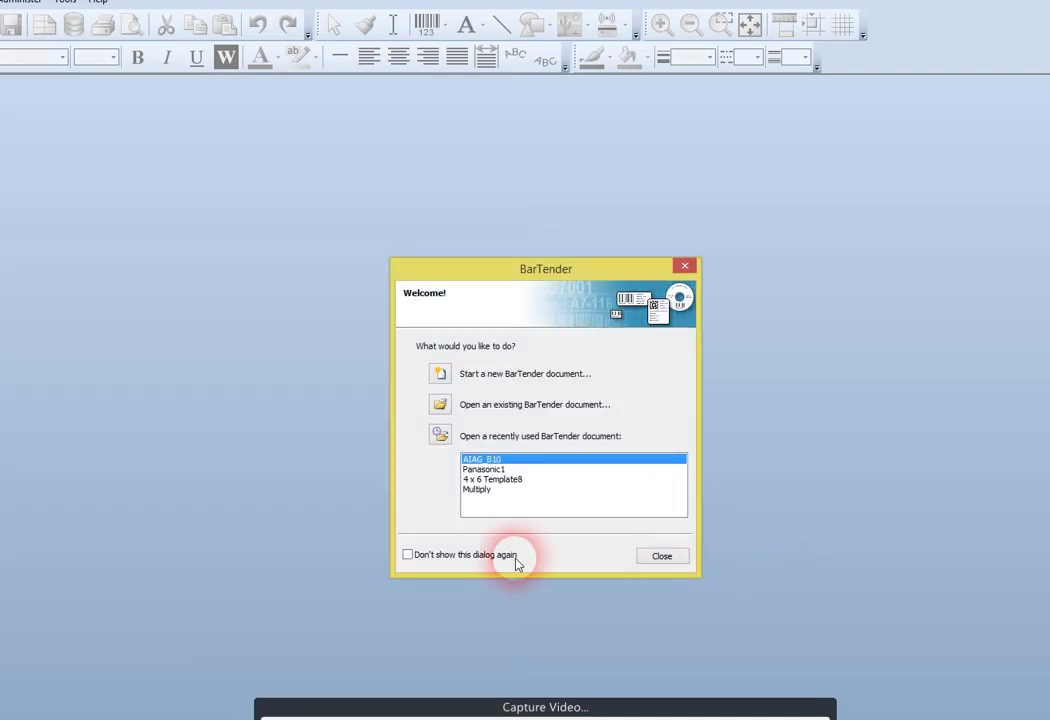
Open AIAG_B10 from the recent documents list, then bring up the Help menu
{"action": "double_click", "coordinate": [466, 462]}
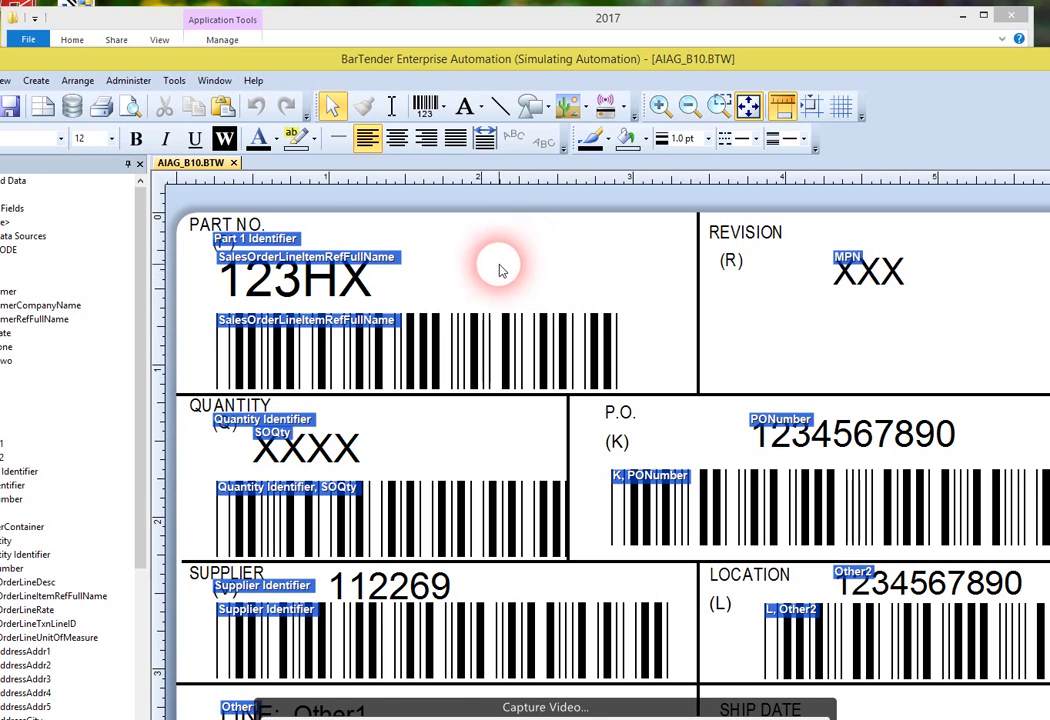
{"action": "left_click", "coordinate": [253, 82]}
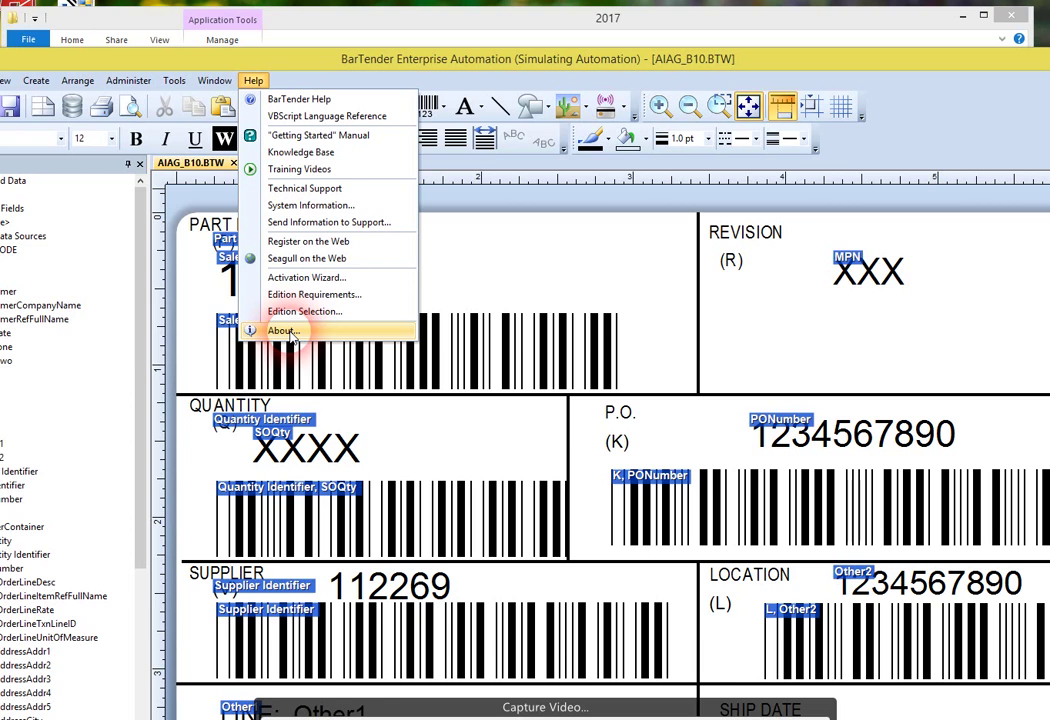
{"action": "left_click", "coordinate": [285, 331]}
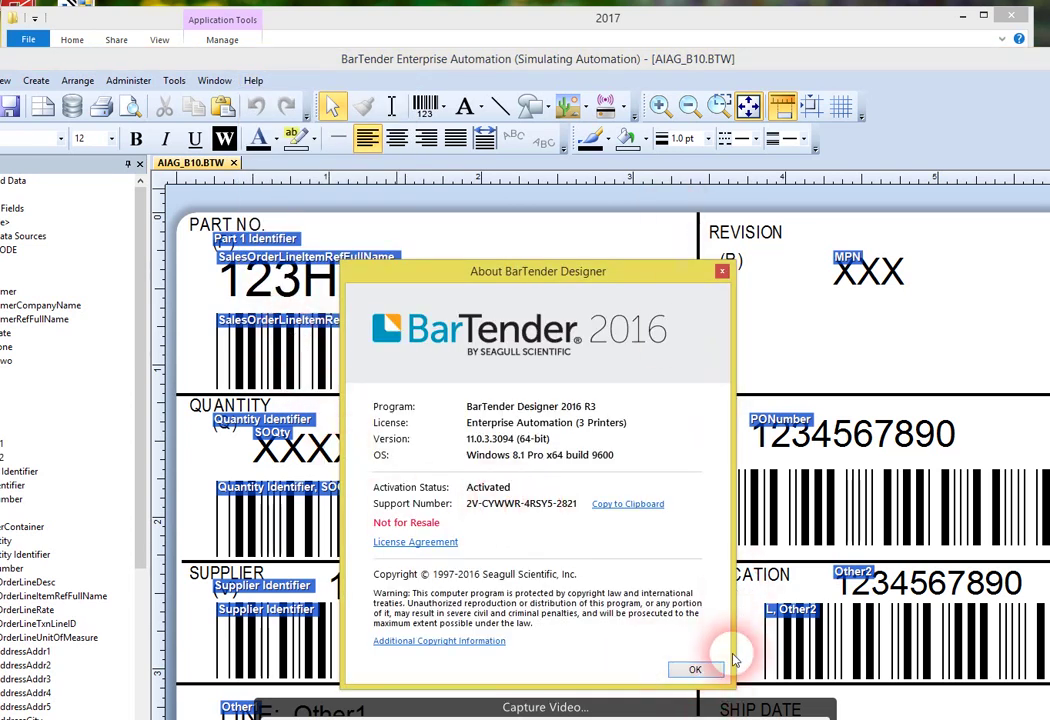
{"action": "left_click", "coordinate": [695, 669]}
{"action": "left_click", "coordinate": [488, 268]}
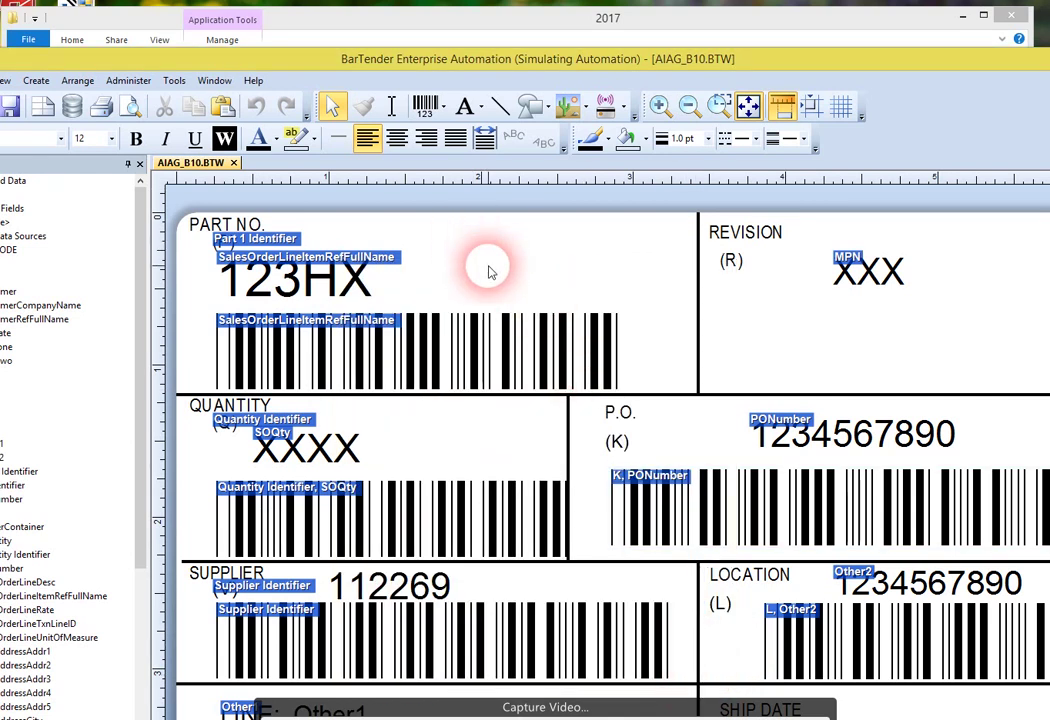
{"action": "left_click", "coordinate": [253, 81]}
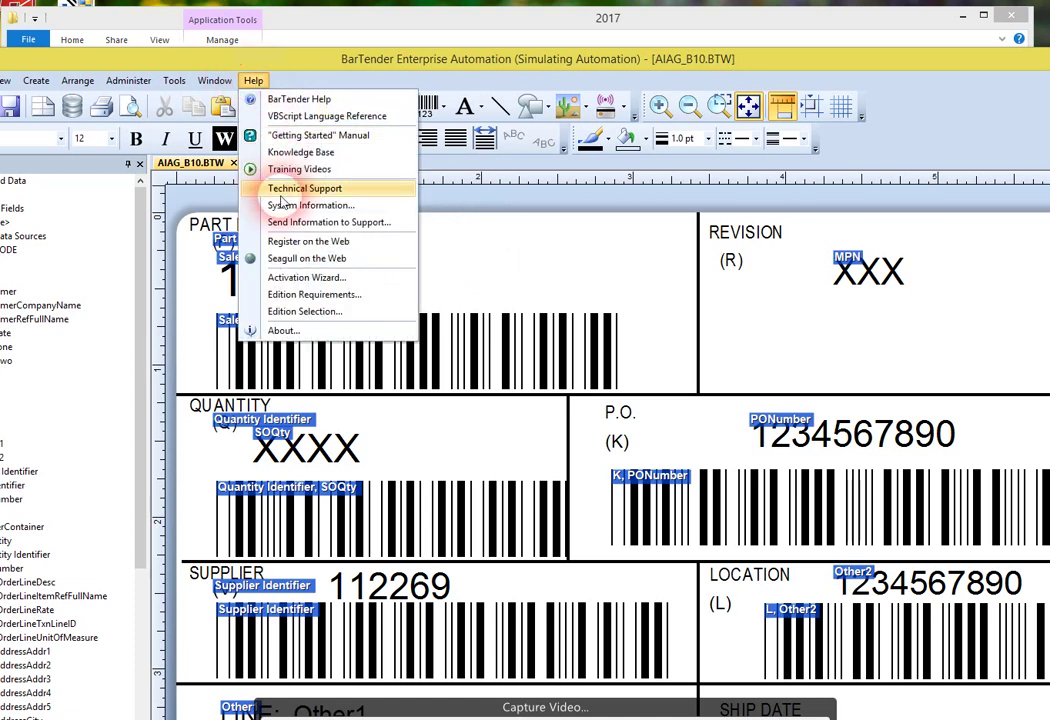
{"action": "left_click", "coordinate": [305, 277]}
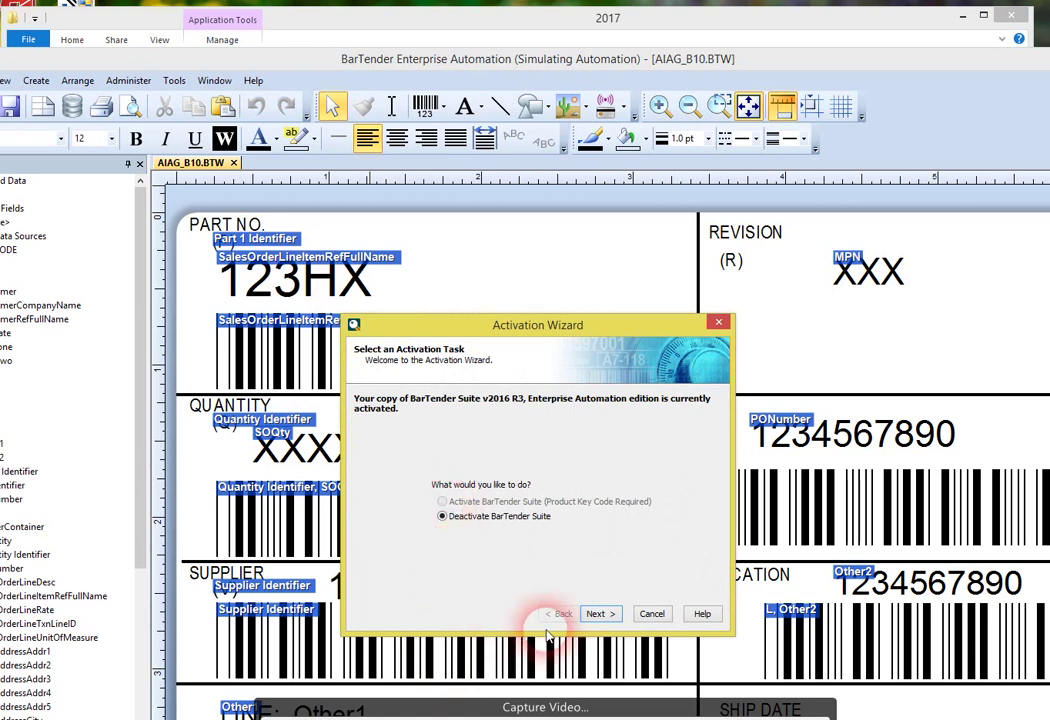
{"action": "left_click", "coordinate": [612, 617]}
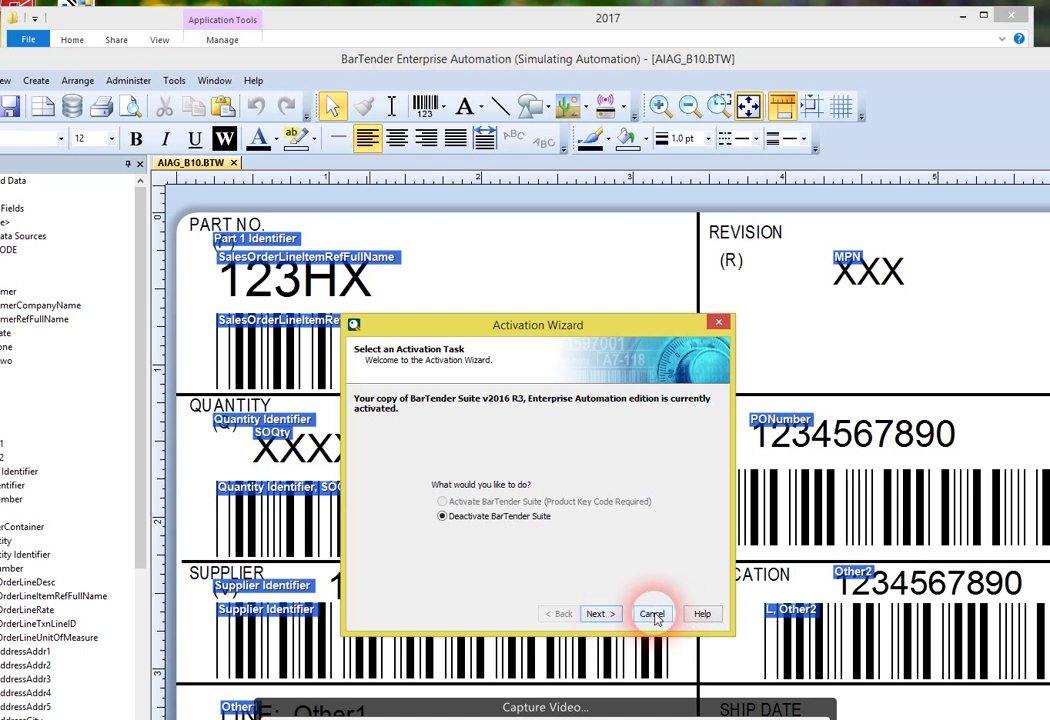
{"action": "left_click", "coordinate": [652, 614]}
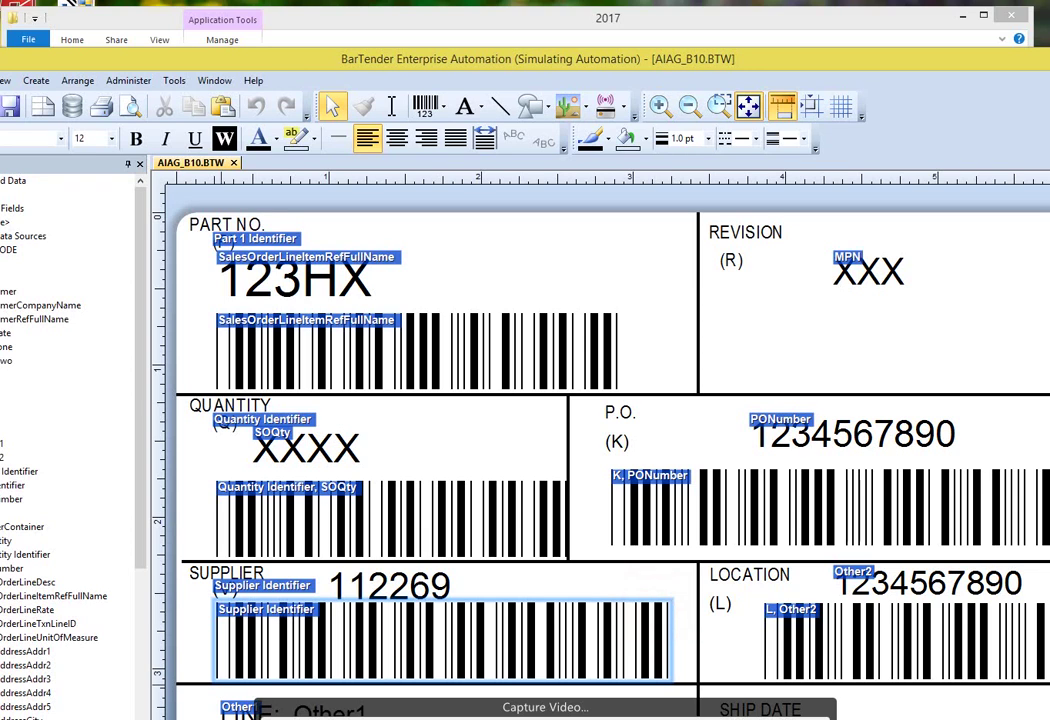
Launch and start Seagull License Server, then widen its window so every column fits
{"action": "key", "text": "super"}
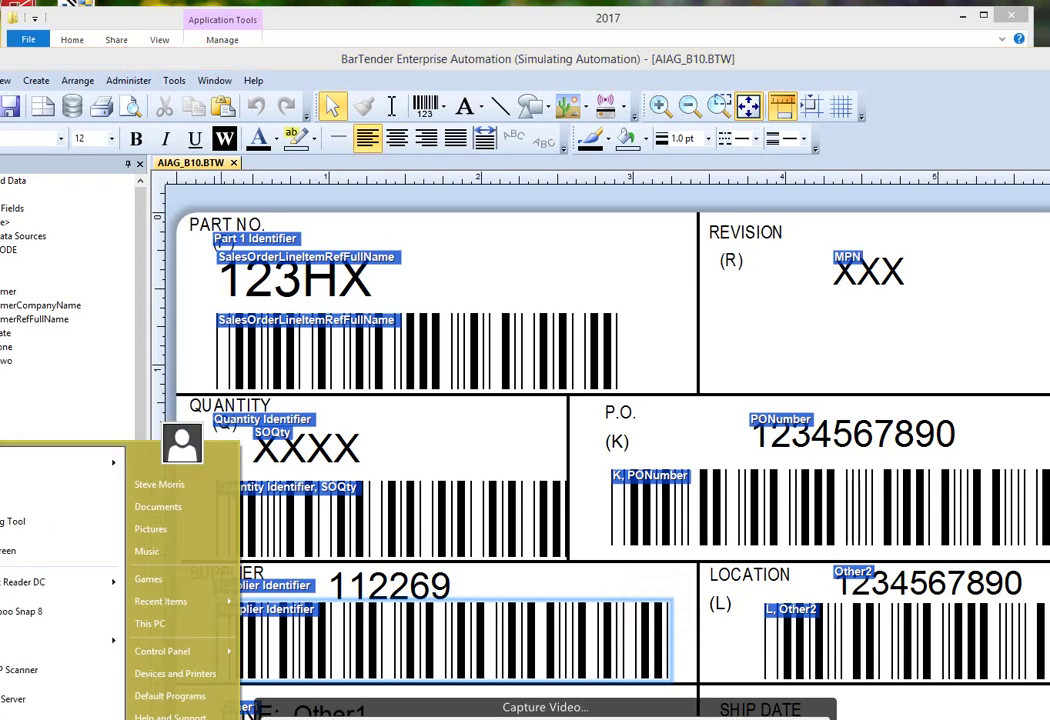
{"action": "key", "text": "Return"}
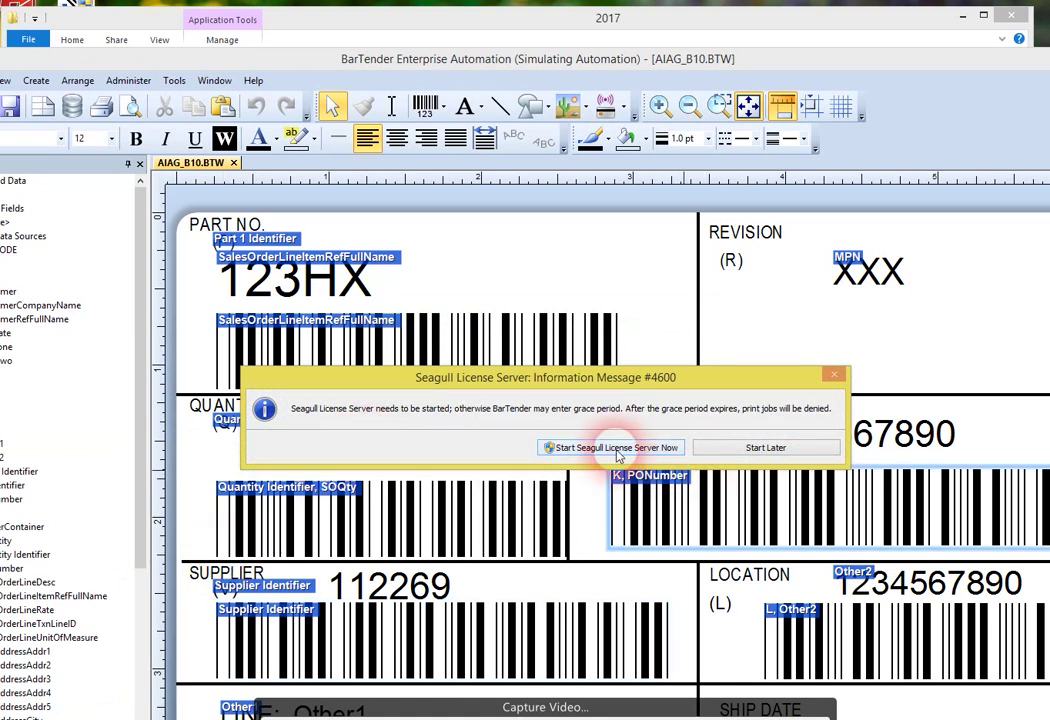
{"action": "left_click", "coordinate": [617, 450]}
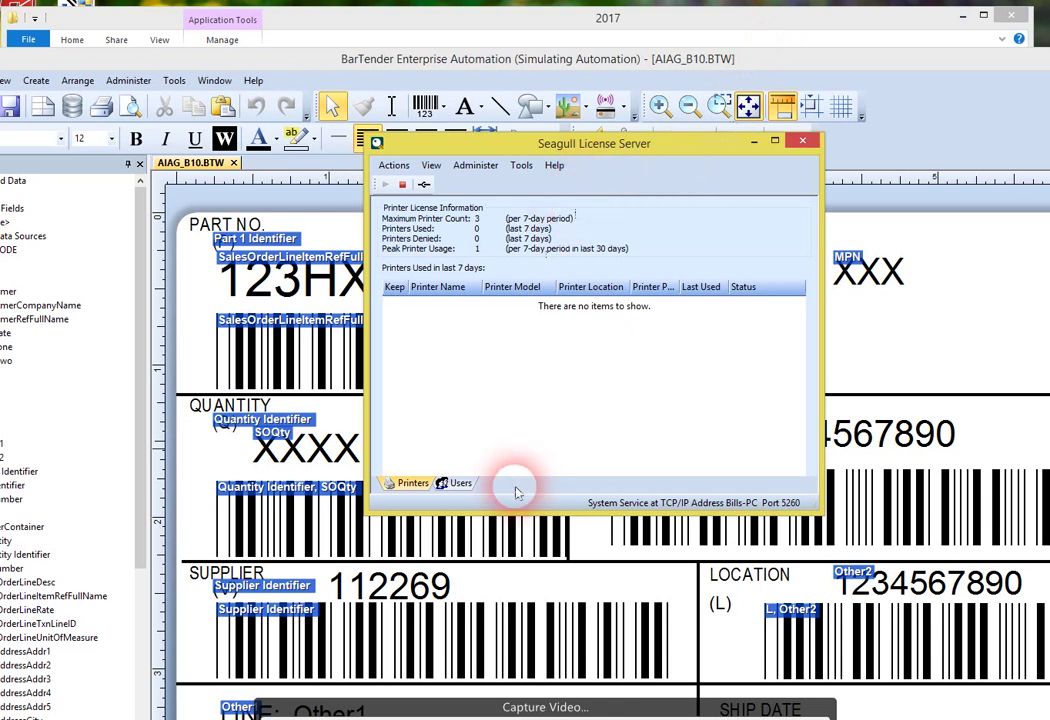
{"action": "left_click_drag", "start_coordinate": [372, 413], "coordinate": [158, 420]}
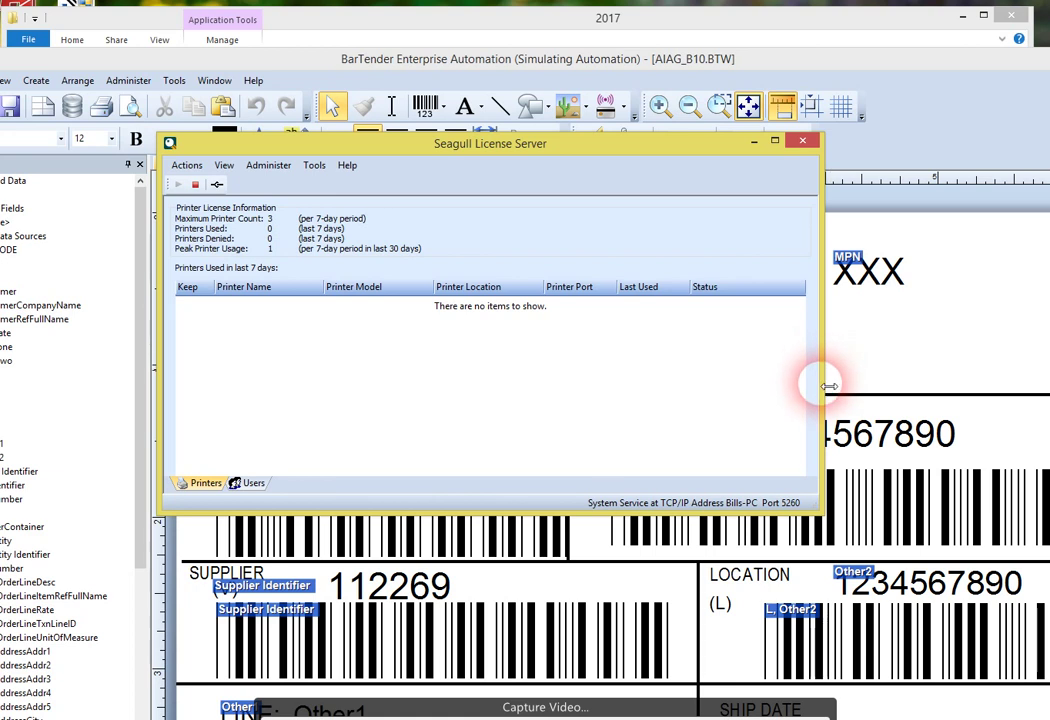
{"action": "left_click_drag", "start_coordinate": [820, 380], "coordinate": [868, 405]}
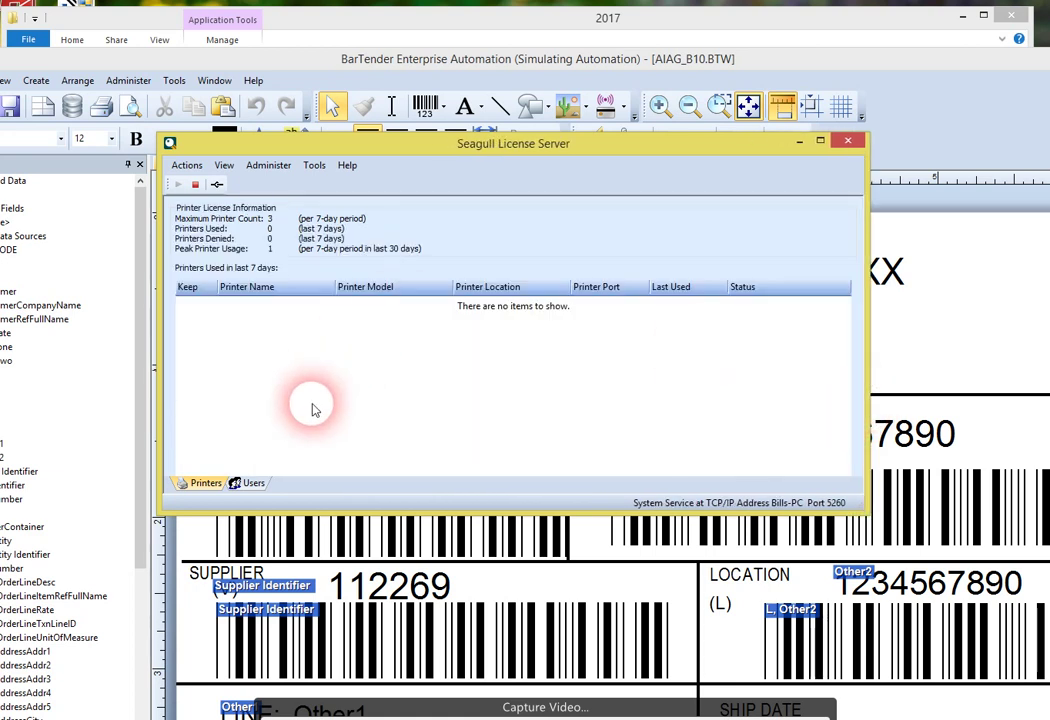